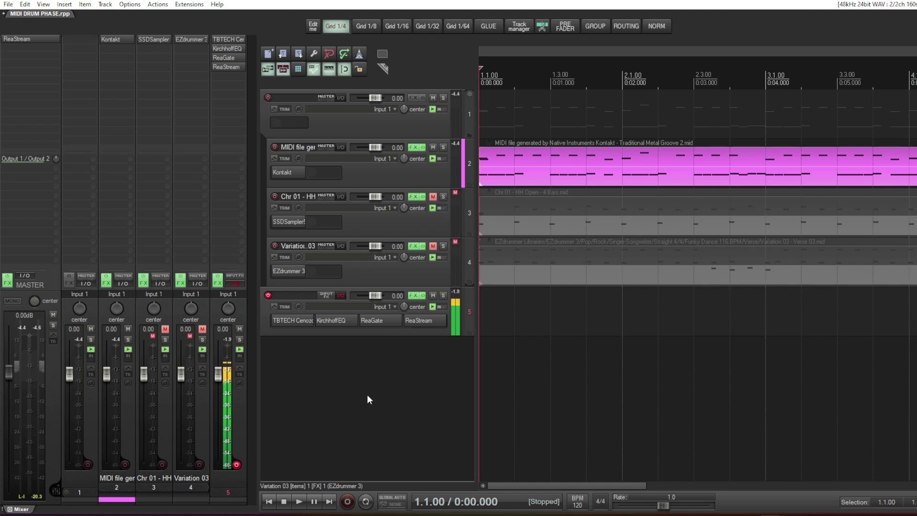
# Step: Inspect the Kontakt, SSD5 hi-hat and EZdrummer 3 Variation 03 instruments, closing each window
pyautogui.click(289, 172)
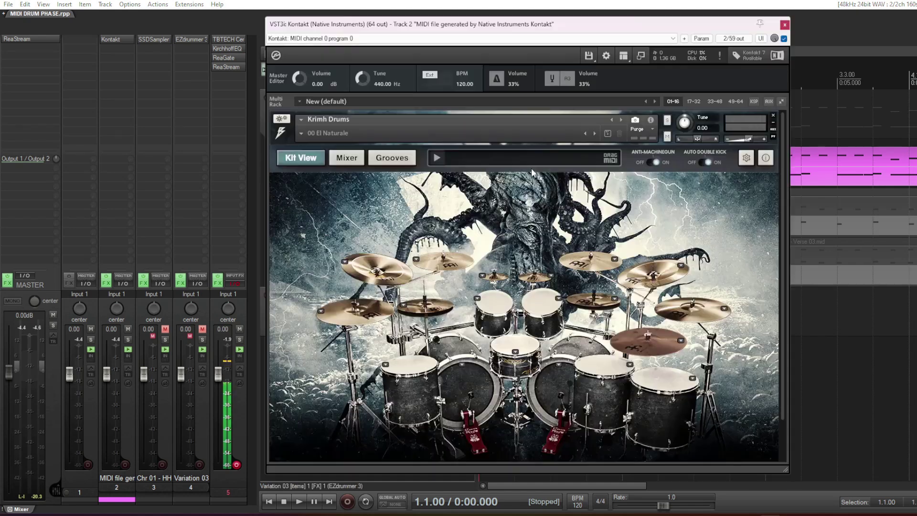
pyautogui.click(785, 24)
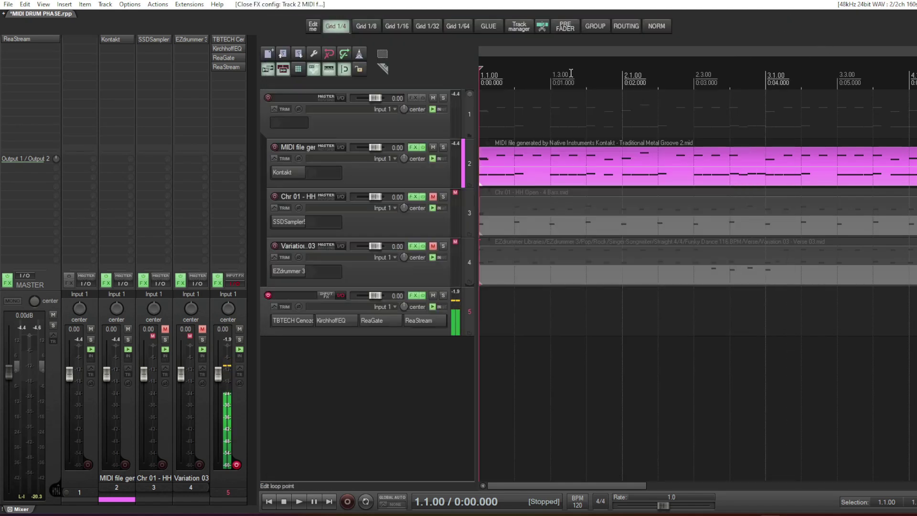
pyautogui.click(285, 175)
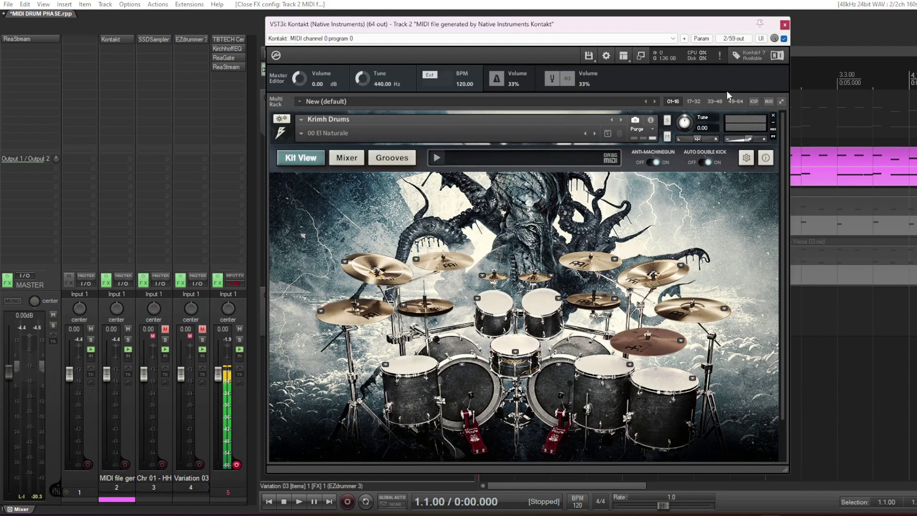
pyautogui.click(785, 24)
pyautogui.click(289, 222)
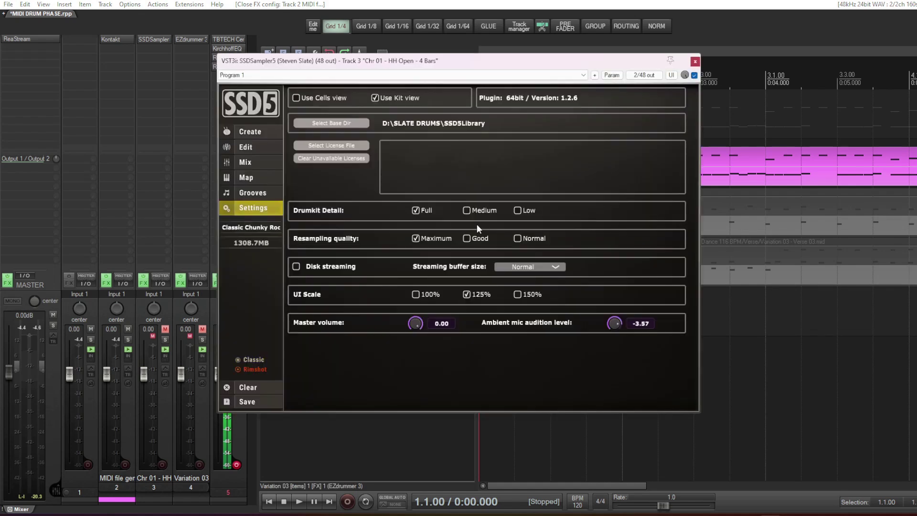
pyautogui.click(245, 133)
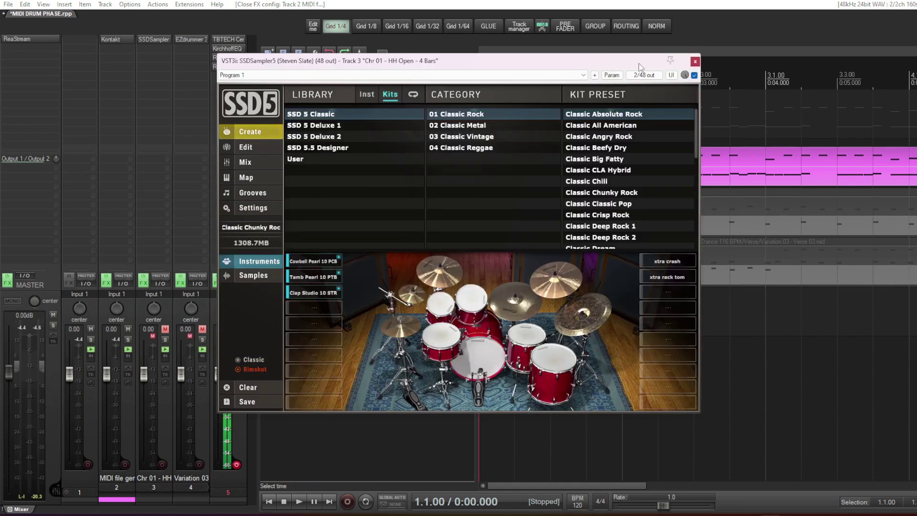
pyautogui.click(695, 61)
pyautogui.click(291, 274)
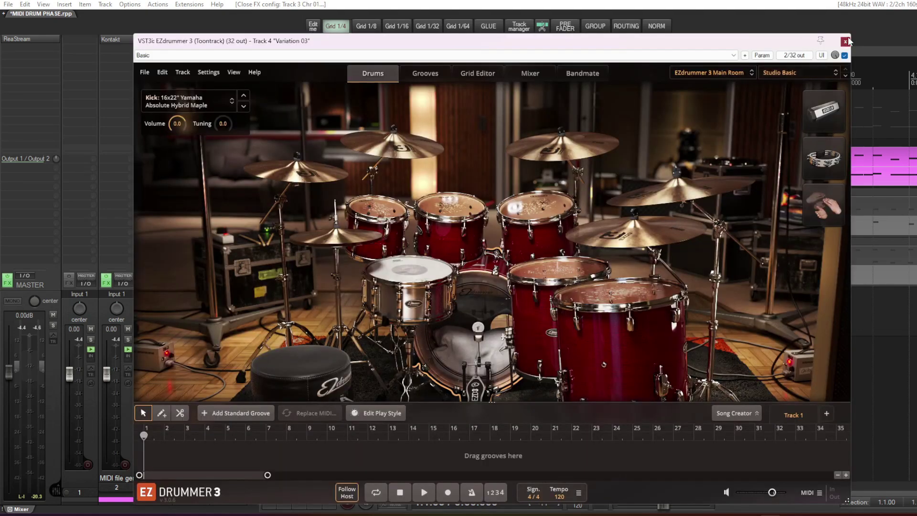
pyautogui.click(845, 41)
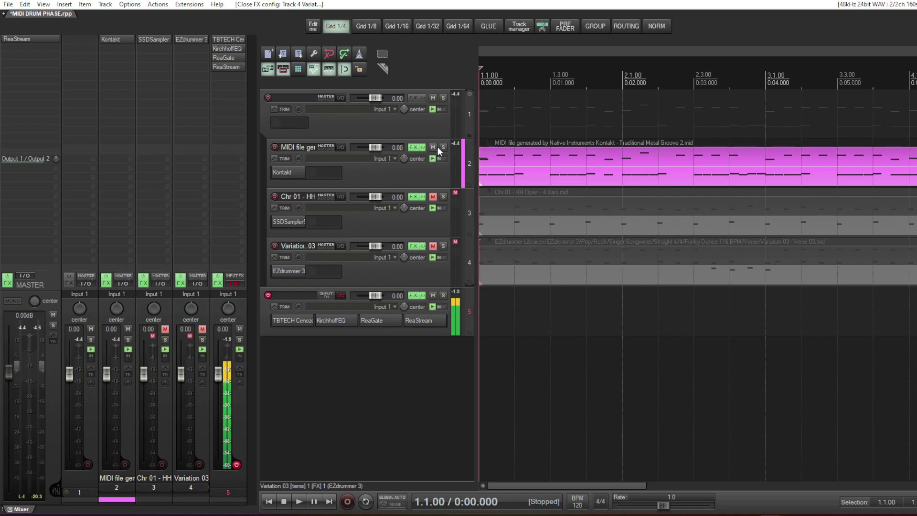
# Step: Check the Kontakt instrument on track 2, then play and stop the project
pyautogui.click(311, 170)
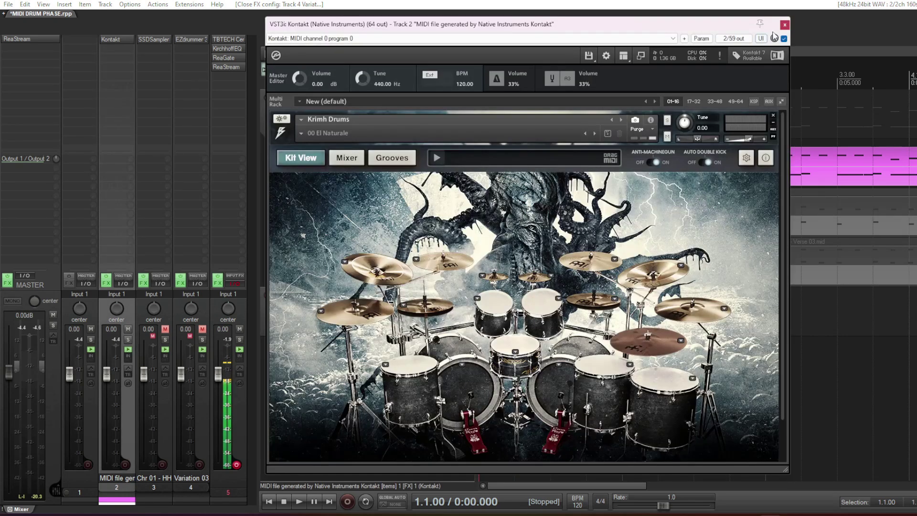
pyautogui.click(784, 25)
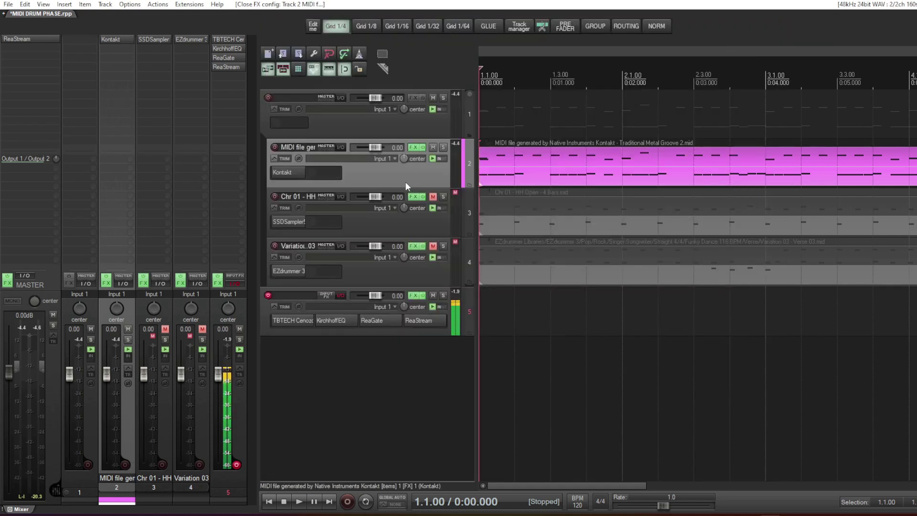
pyautogui.press('space')
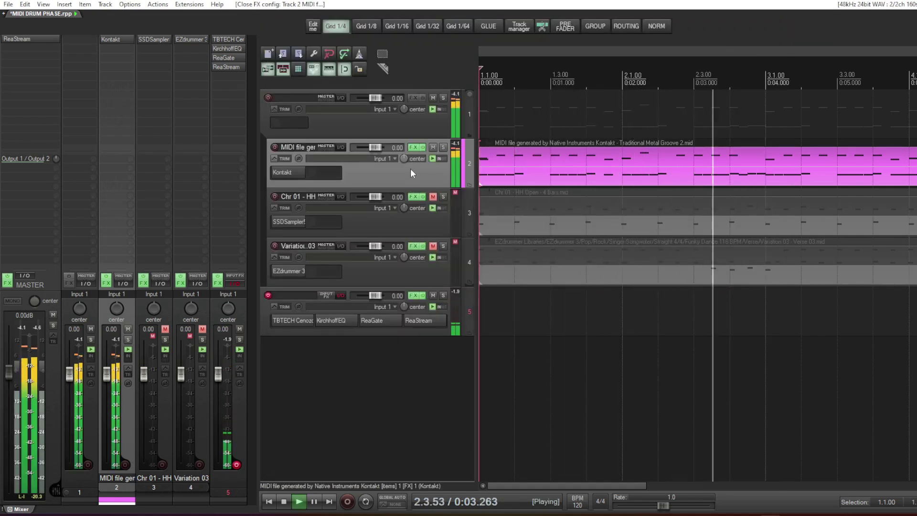
pyautogui.press('space')
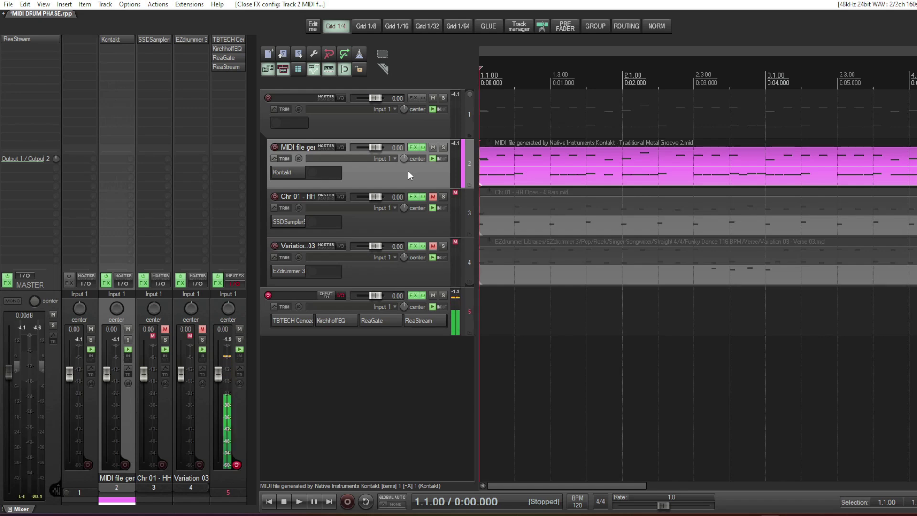
# Step: Duplicate the Kontakt track 2 as track 3, invert the copy's polarity, and play both to hear them cancel
pyautogui.rightClick(409, 174)
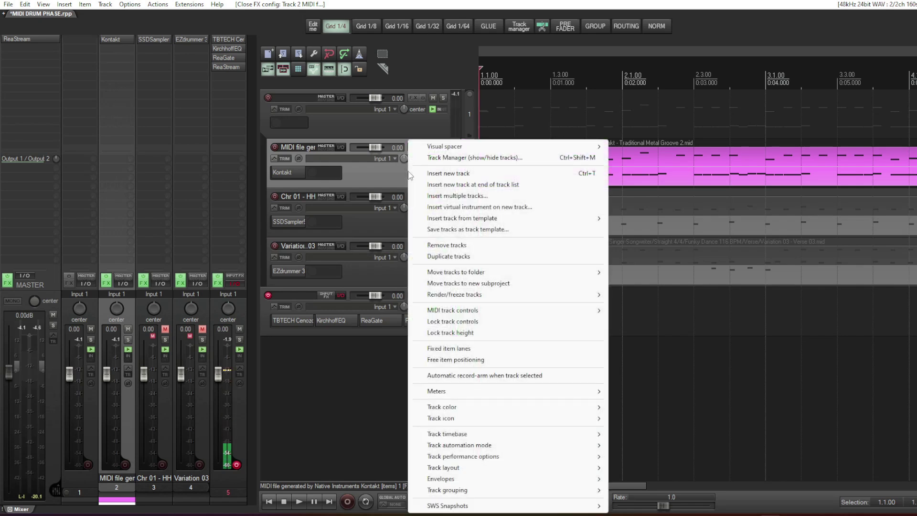
pyautogui.click(470, 256)
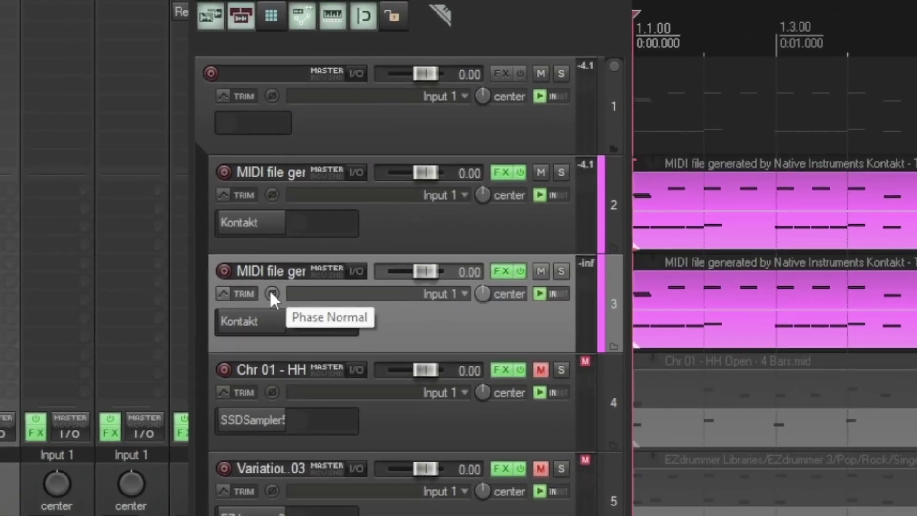
pyautogui.click(299, 208)
pyautogui.press('space')
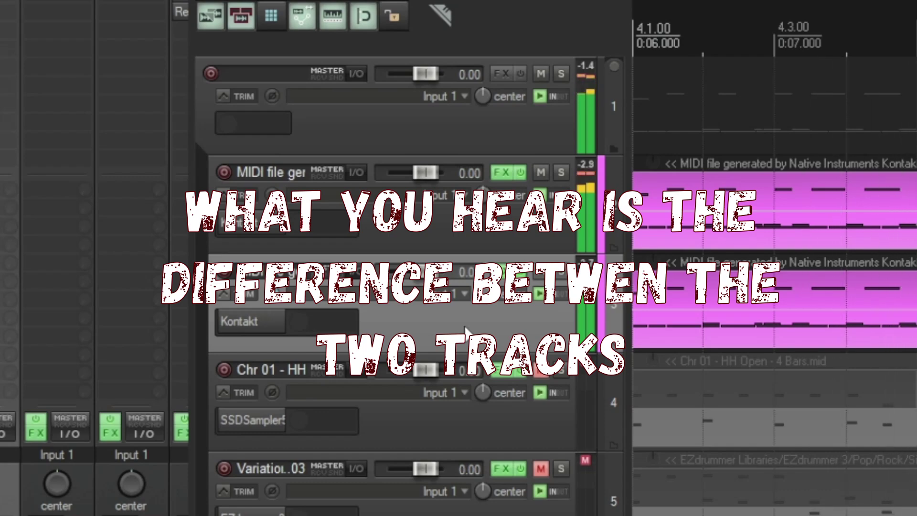
pyautogui.press('space')
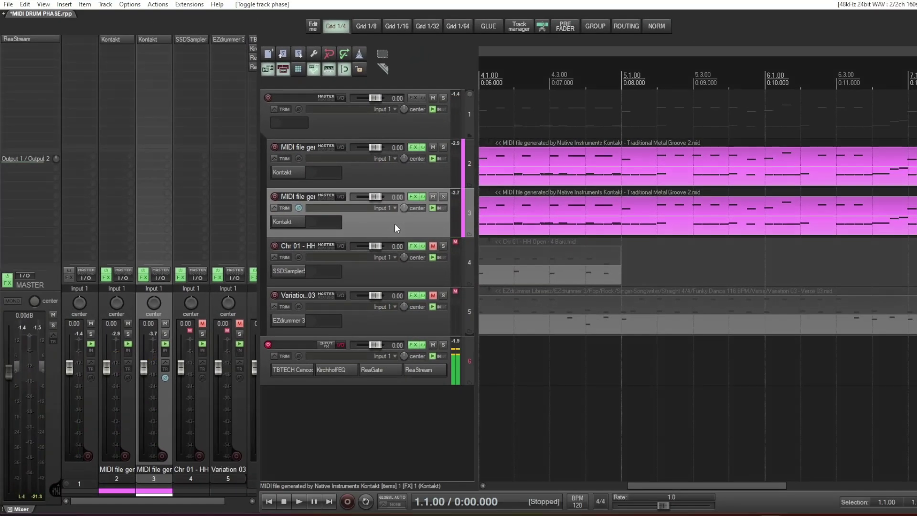
pyautogui.press('space')
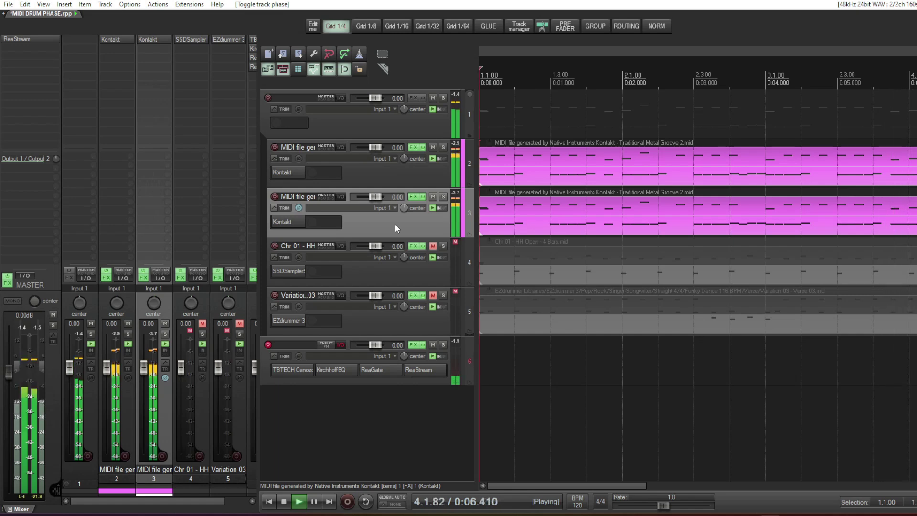
pyautogui.press('space')
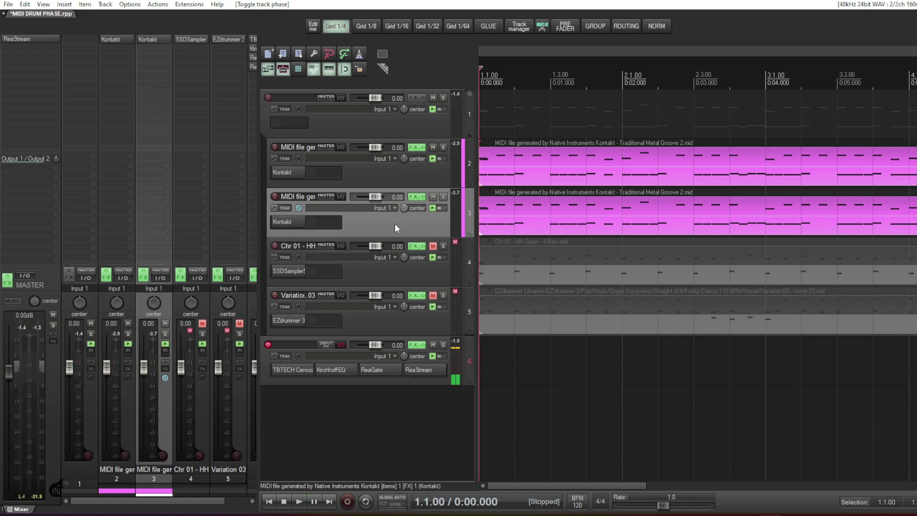
pyautogui.press('space')
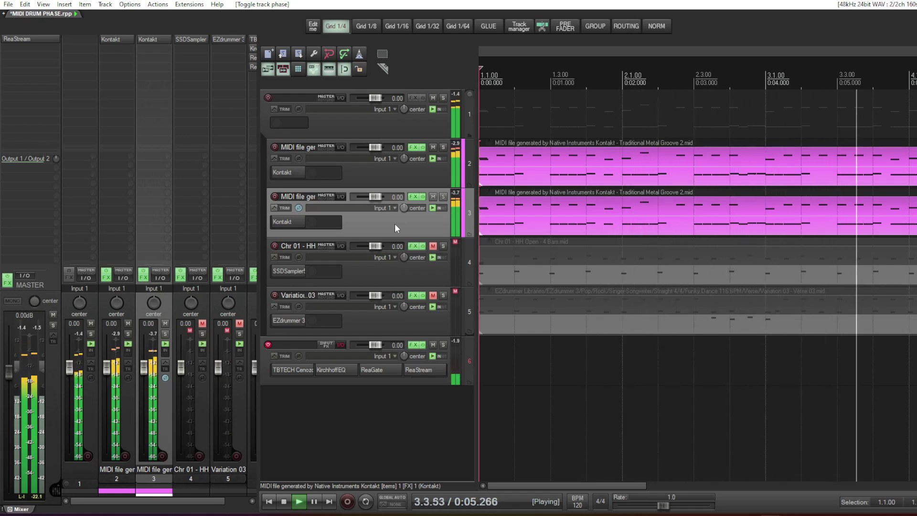
pyautogui.press('space')
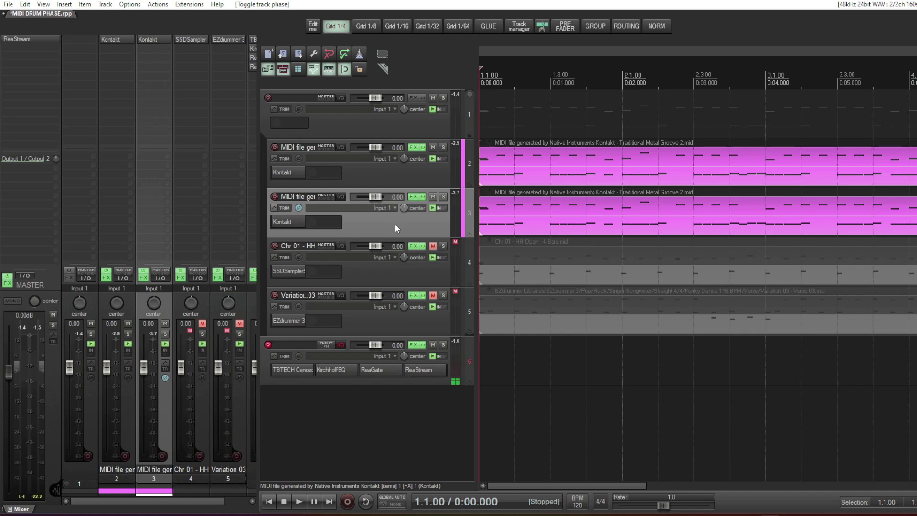
# Step: Remove the polarity-inverted Kontakt duplicate with Remove tracks, then check the SSD5 hi-hat sampler
pyautogui.click(293, 173)
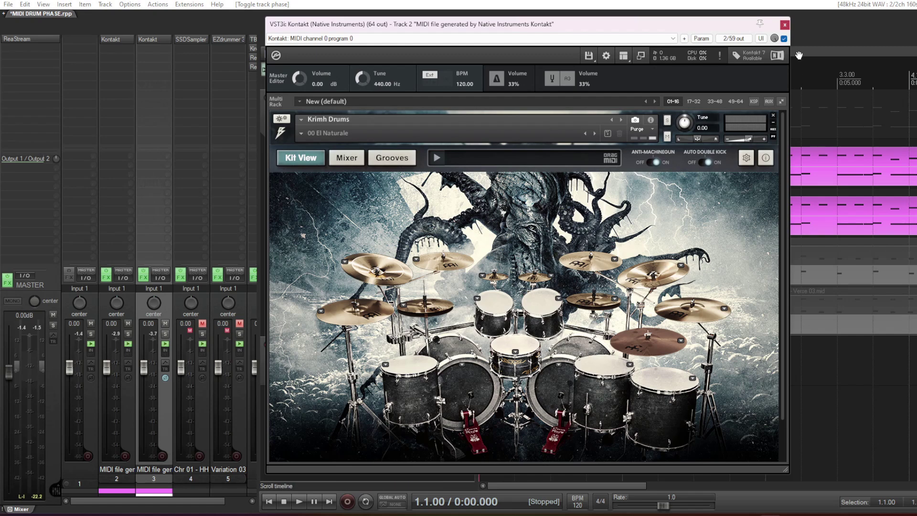
pyautogui.click(784, 25)
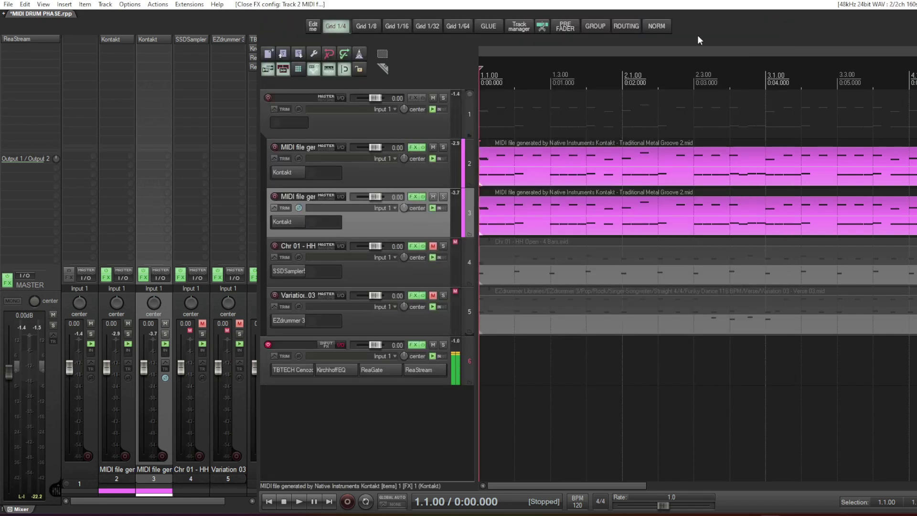
pyautogui.rightClick(373, 220)
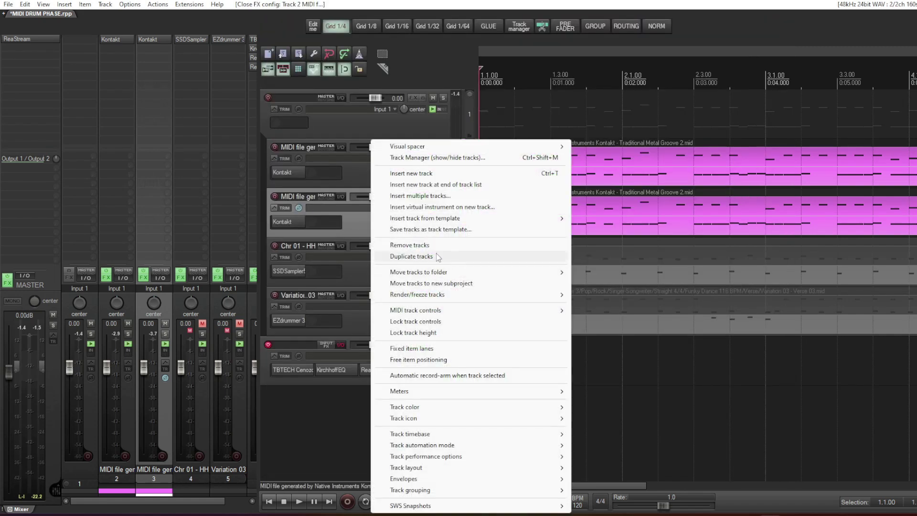
pyautogui.click(415, 245)
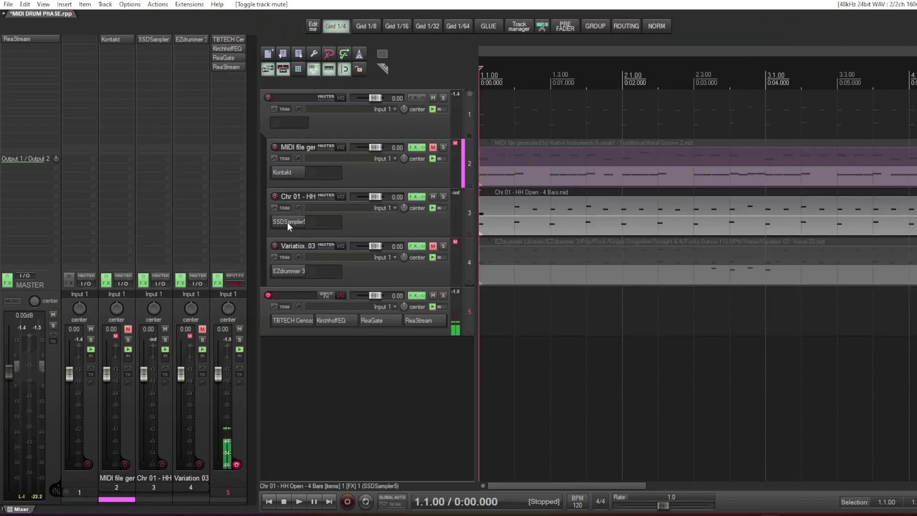
pyautogui.click(288, 221)
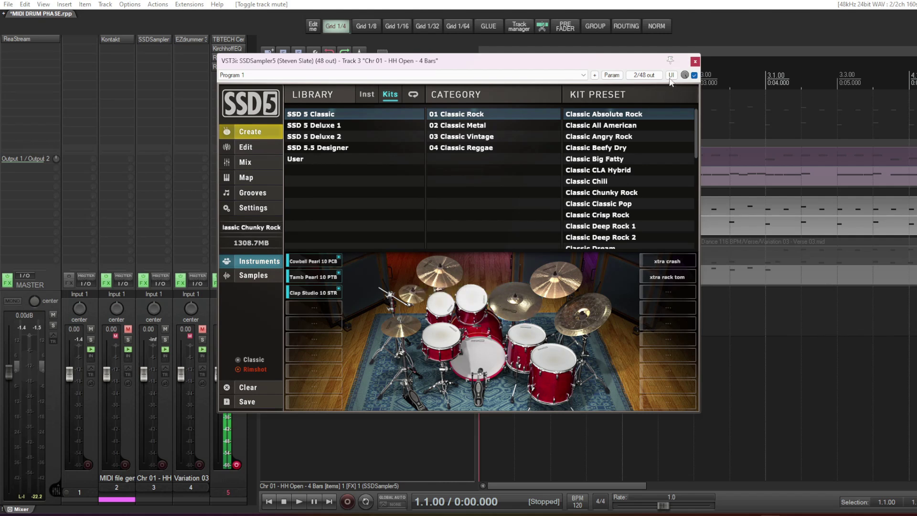
pyautogui.click(695, 61)
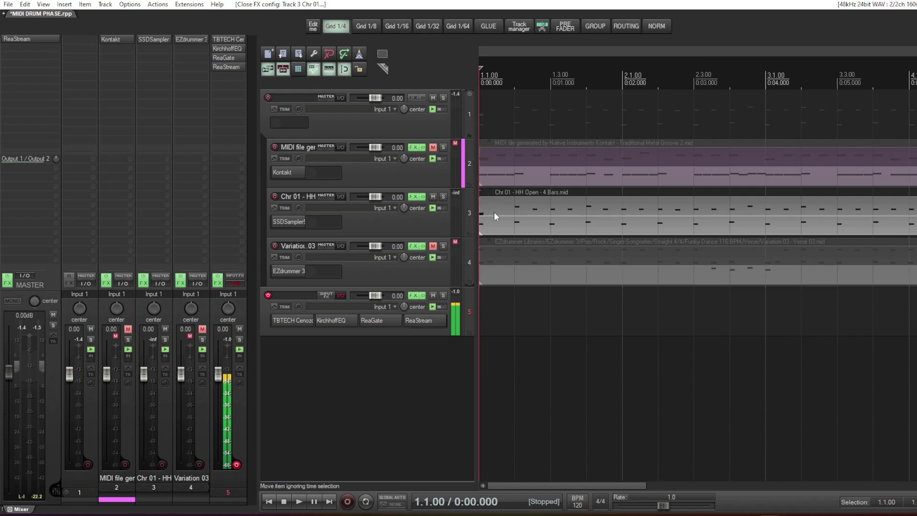
# Step: Duplicate the Chr 01 hi-hat track as track 4, invert its polarity, and play the pair as a null test
pyautogui.press('space')
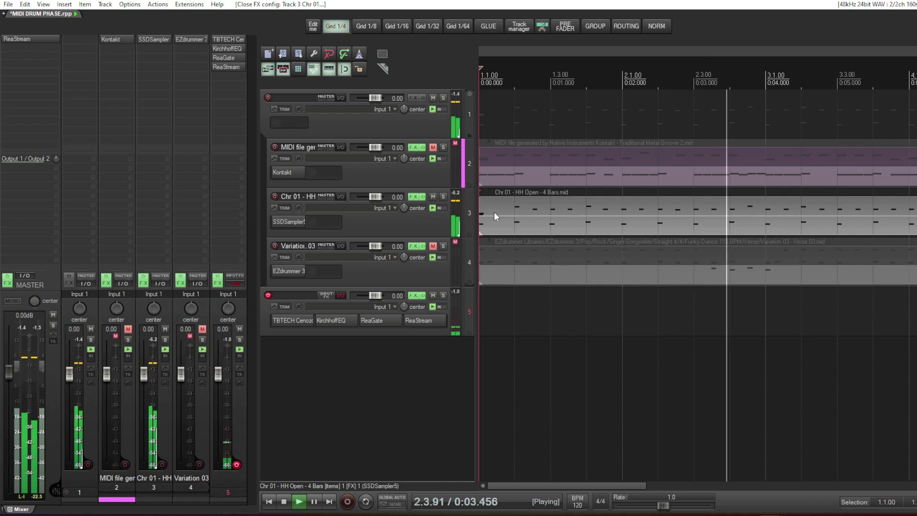
pyautogui.press('space')
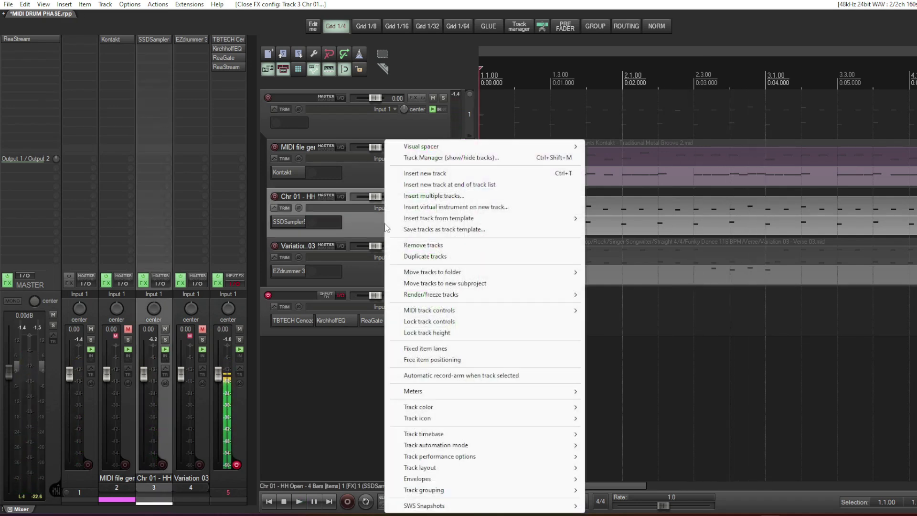
pyautogui.click(427, 256)
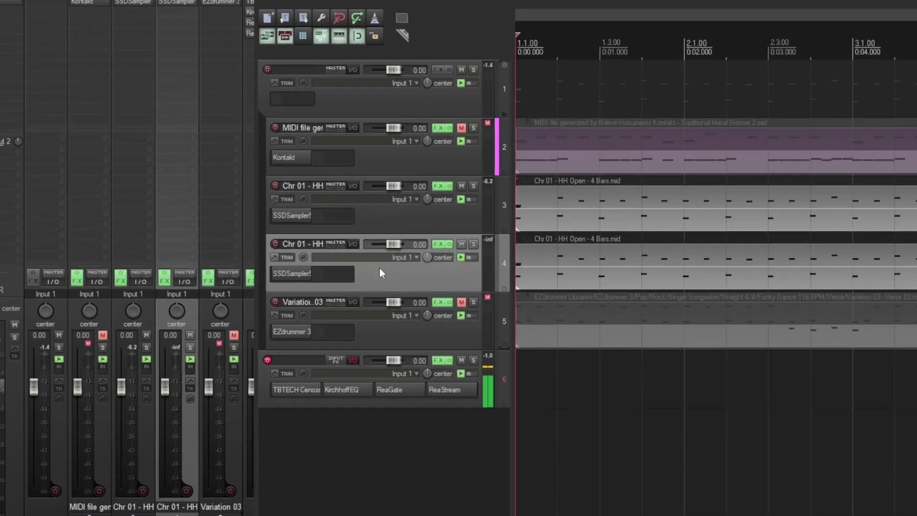
pyautogui.click(303, 257)
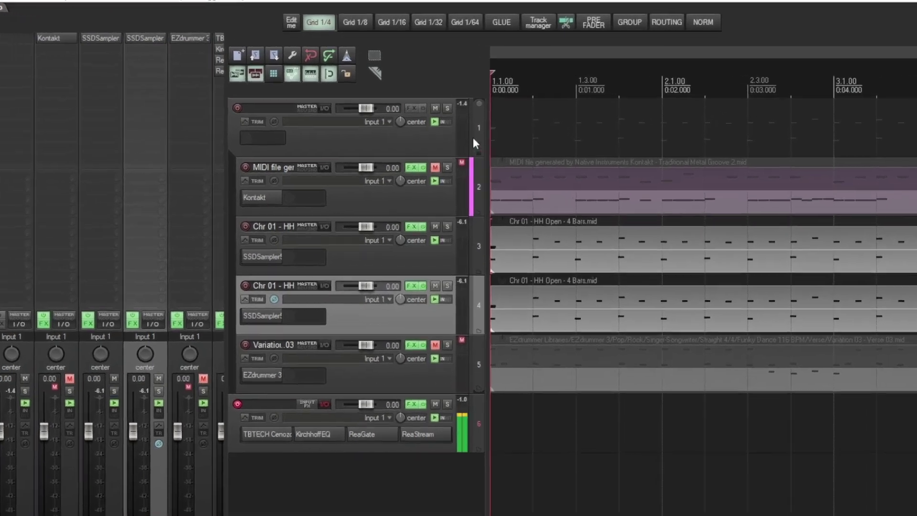
pyautogui.press('space')
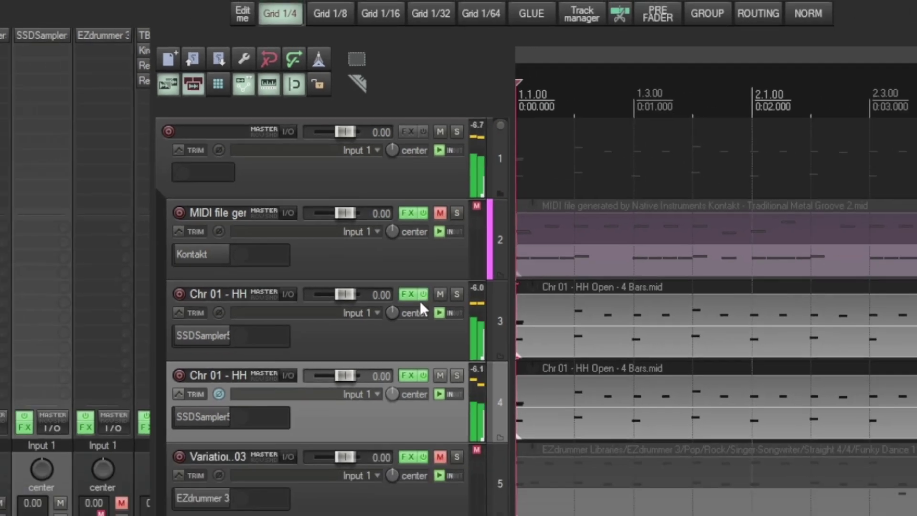
pyautogui.press('space')
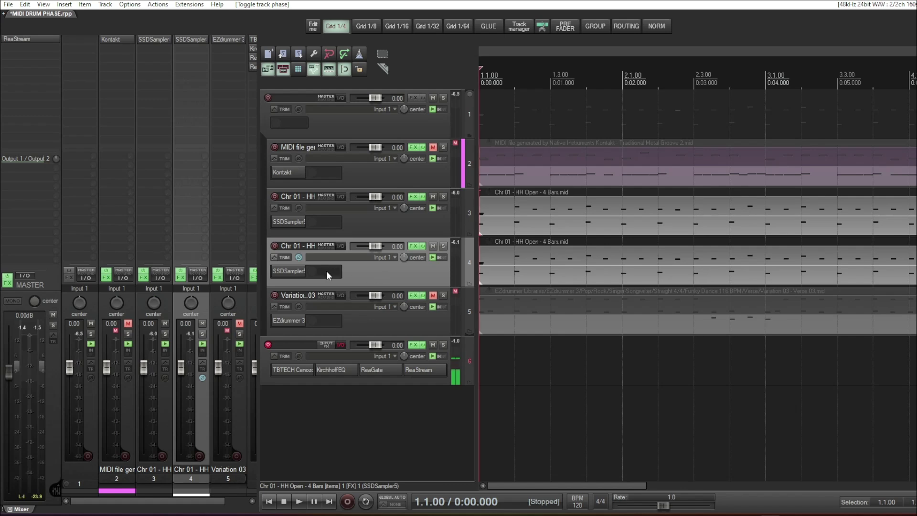
# Step: Remove the polarity-inverted Chr 01 hi-hat copy with Remove tracks
pyautogui.rightClick(366, 270)
pyautogui.click(408, 257)
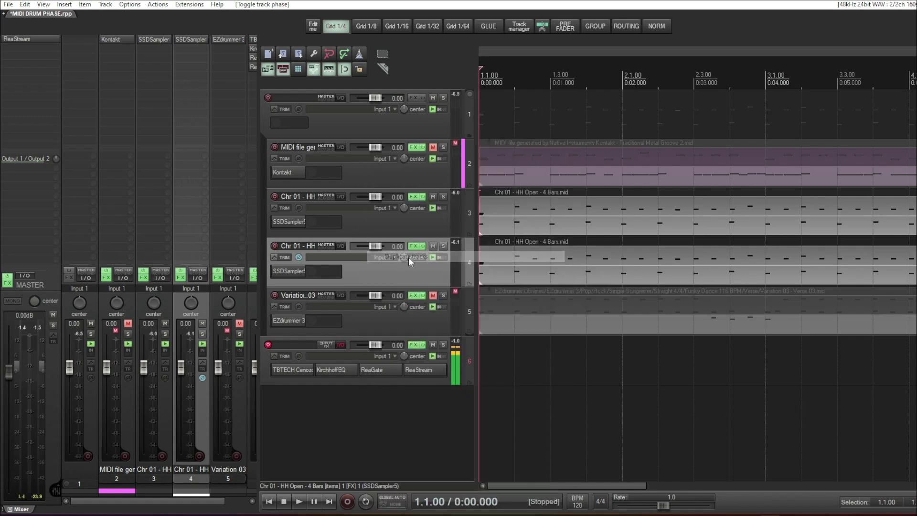
pyautogui.rightClick(402, 250)
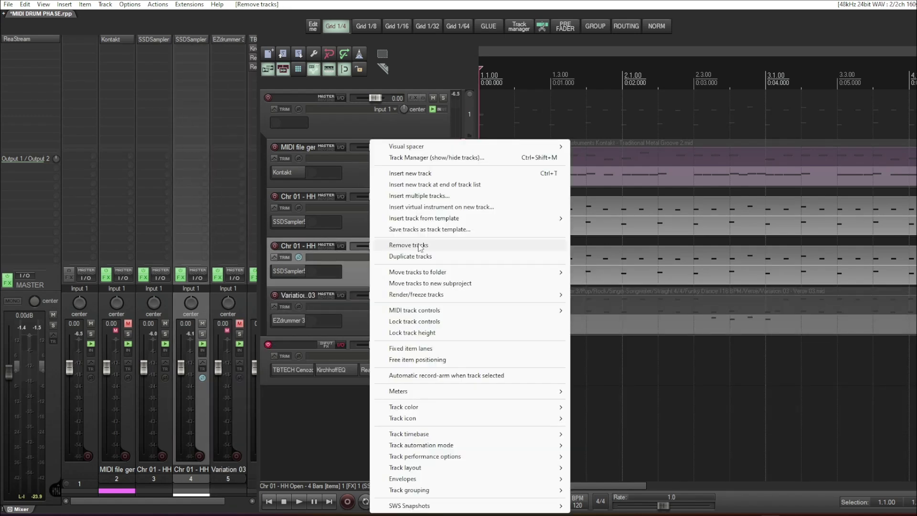
pyautogui.click(419, 246)
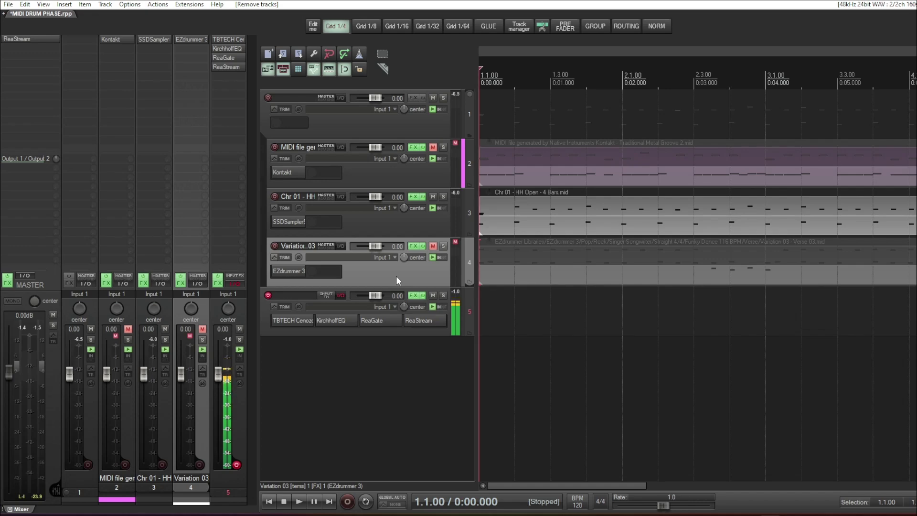
# Step: Check the EZdrummer 3 instrument and preview the Variation 03 groove
pyautogui.click(414, 246)
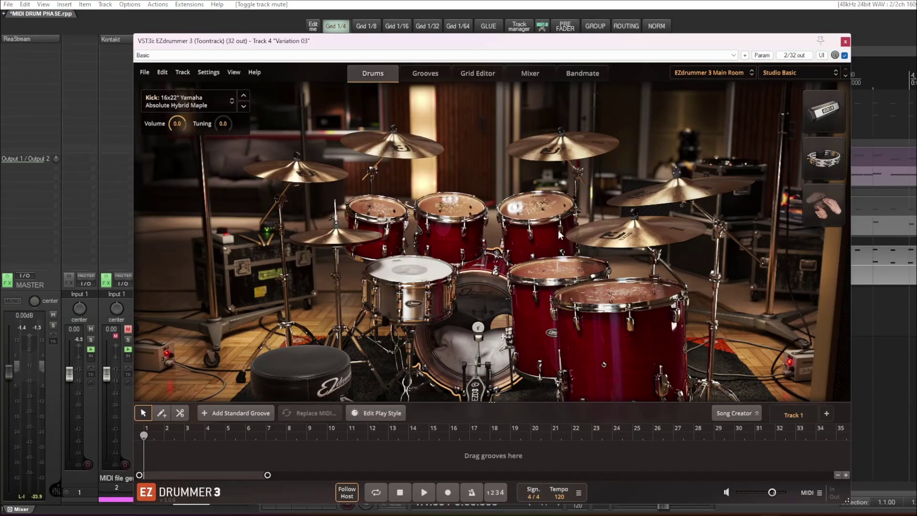
pyautogui.click(846, 41)
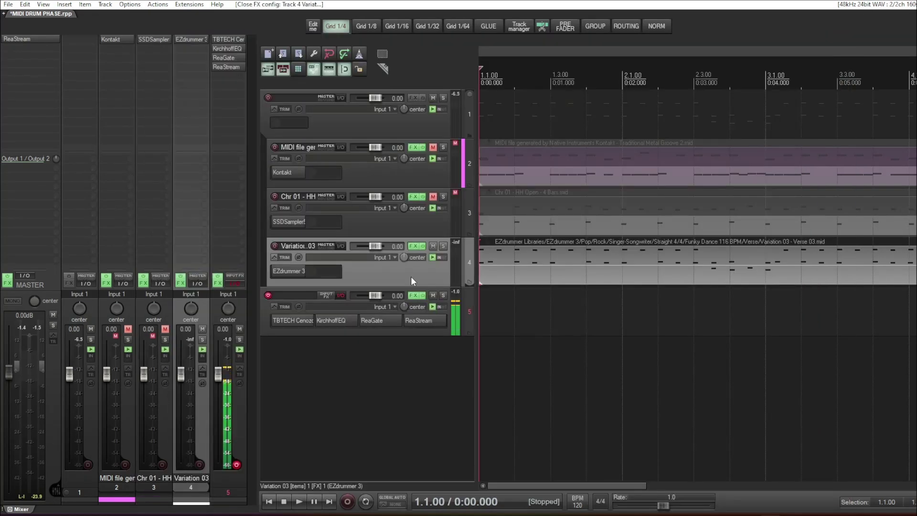
pyautogui.press('space')
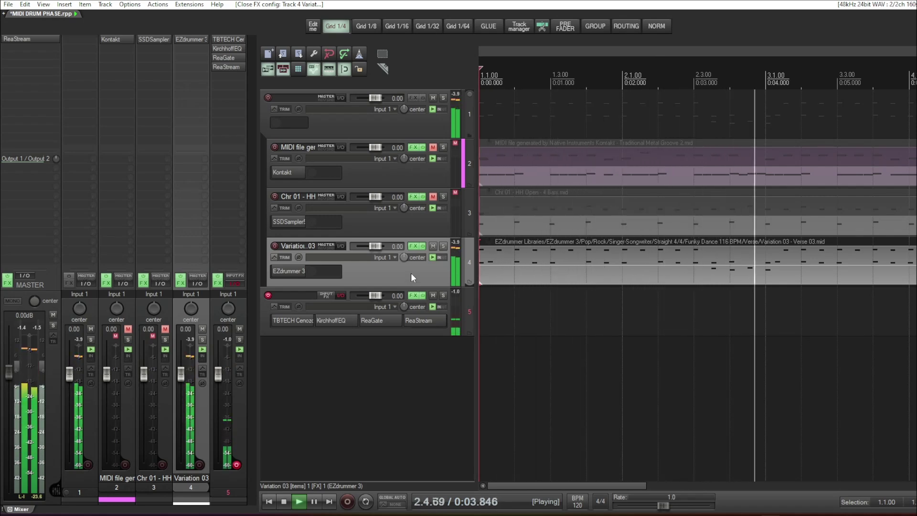
pyautogui.press('space')
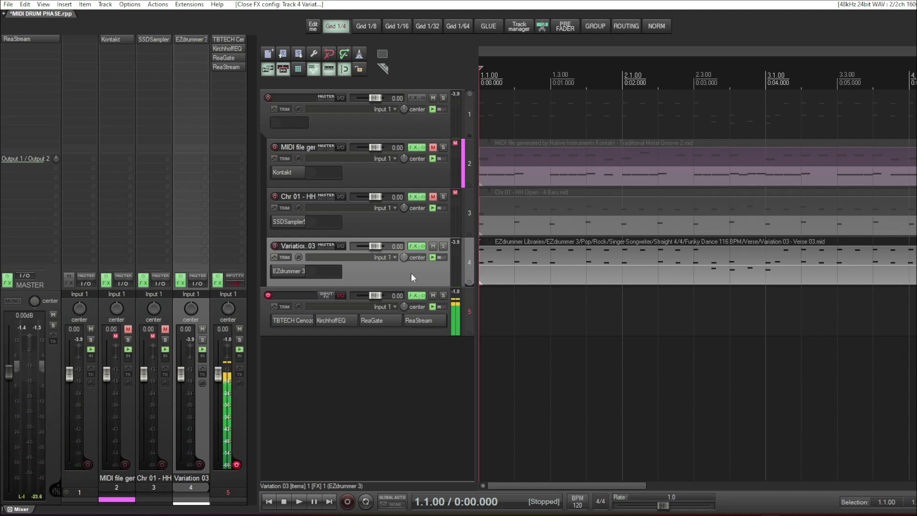
# Step: Duplicate Variation 03 as track 5 with inverted phase, play it, and reset the master peak reading
pyautogui.rightClick(412, 275)
pyautogui.click(448, 256)
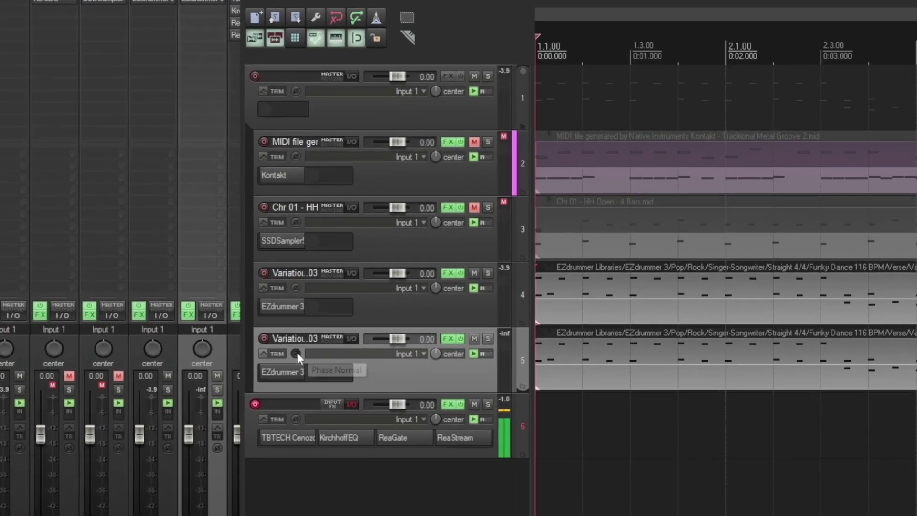
pyautogui.click(297, 353)
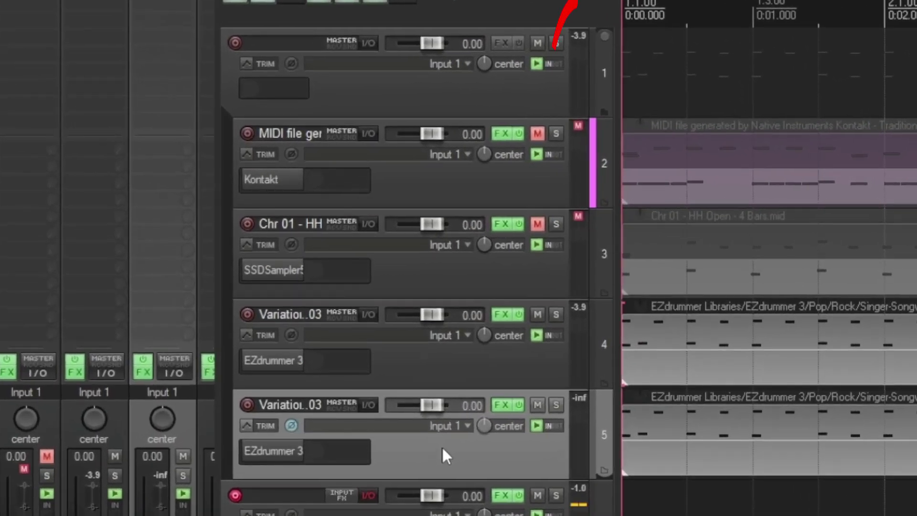
pyautogui.press('space')
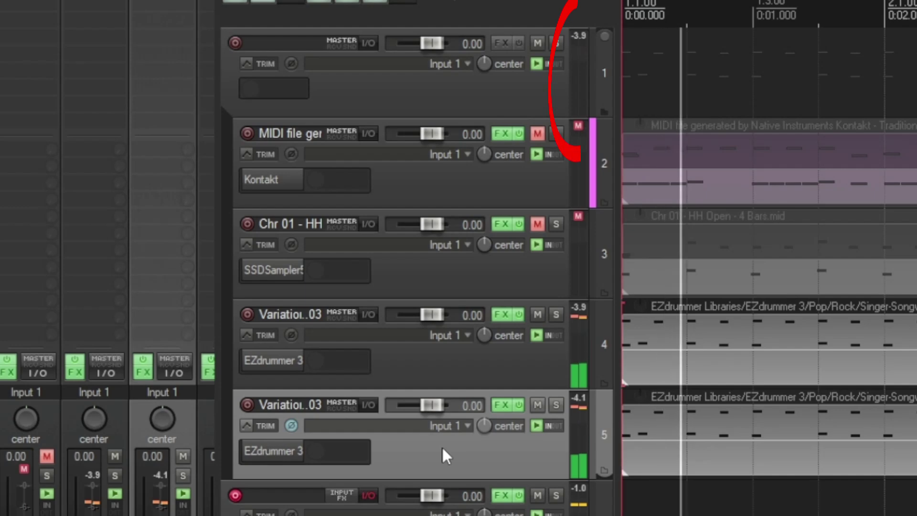
pyautogui.click(579, 36)
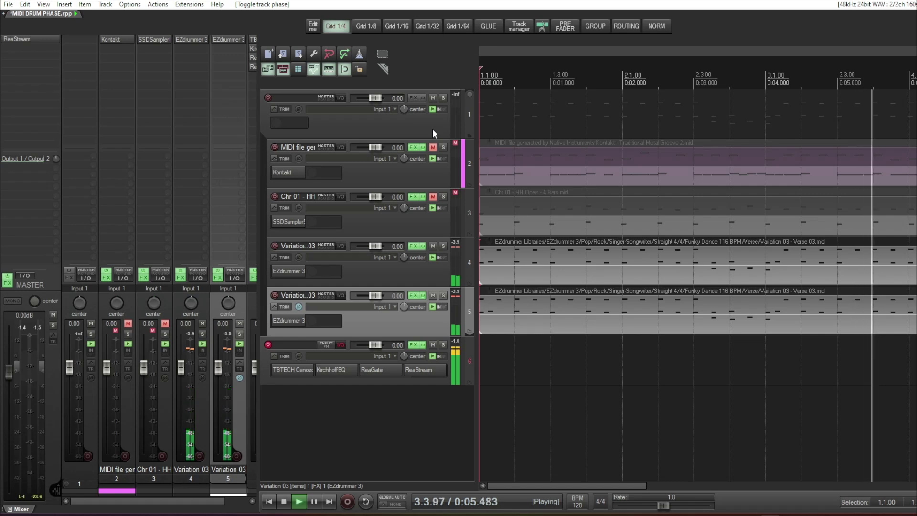
pyautogui.press('space')
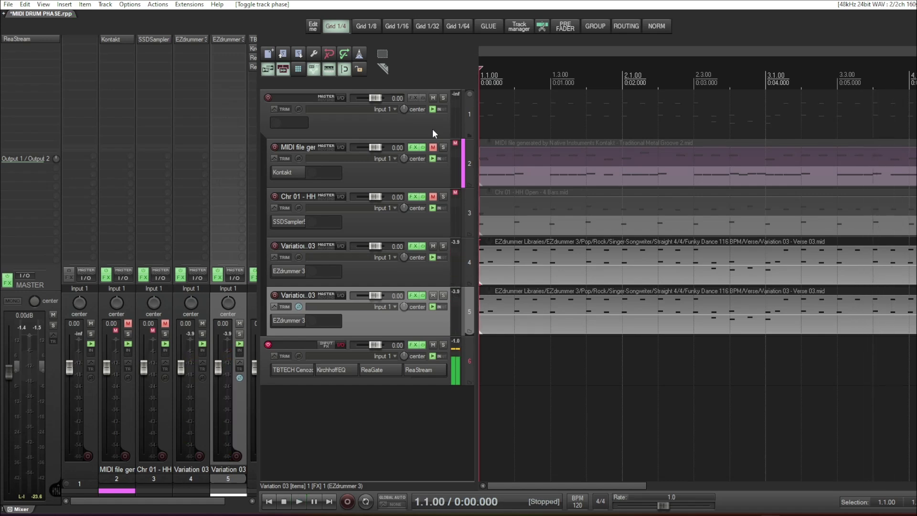
# Step: Play the pair twice more to confirm the master output stays silent
pyautogui.press('space')
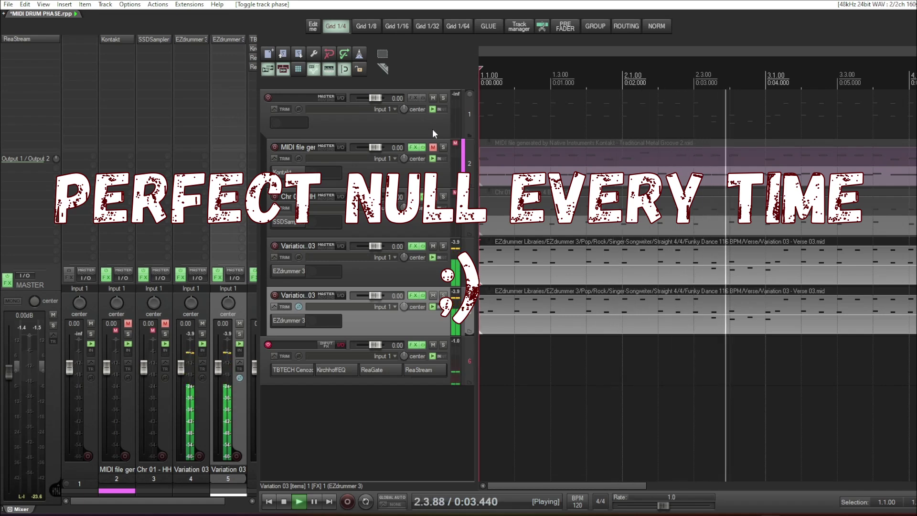
pyautogui.press('space')
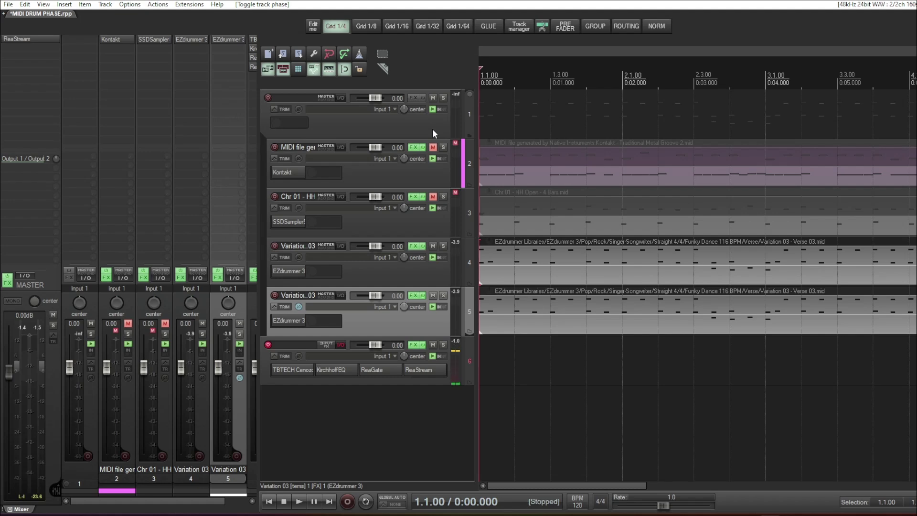
pyautogui.press('space')
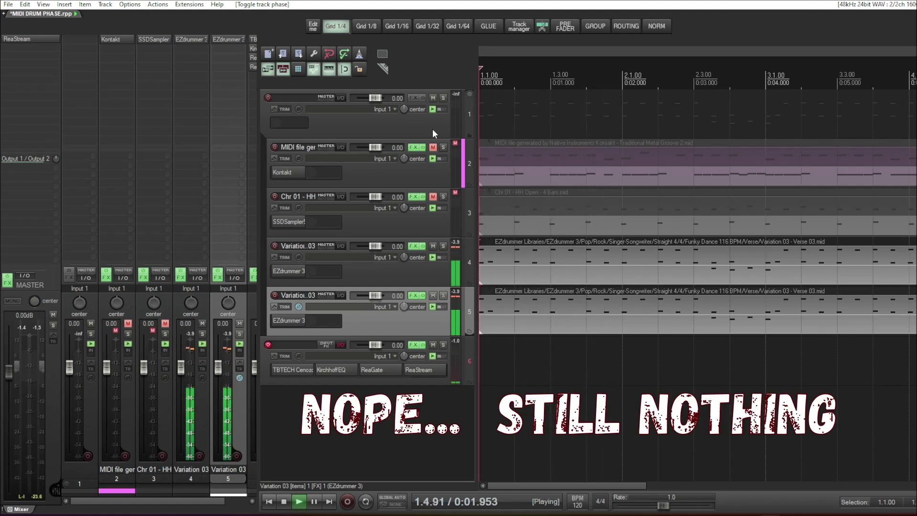
pyautogui.press('space')
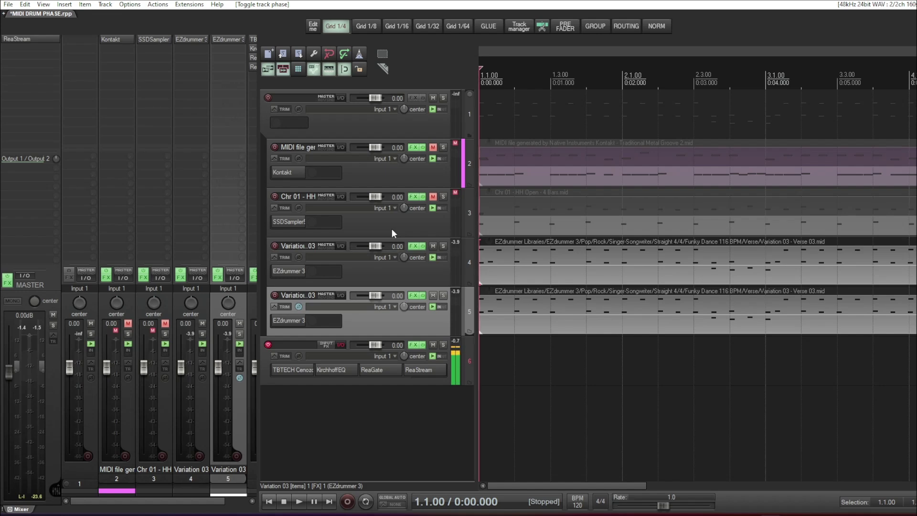
# Step: Mute the EZdrummer Variation 03 tracks and unmute the Kontakt MIDI drum track
pyautogui.click(288, 269)
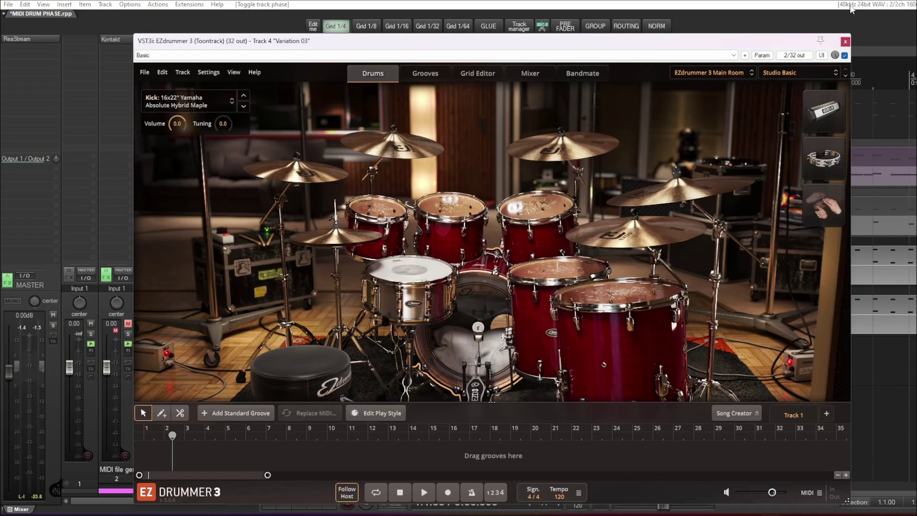
pyautogui.click(845, 41)
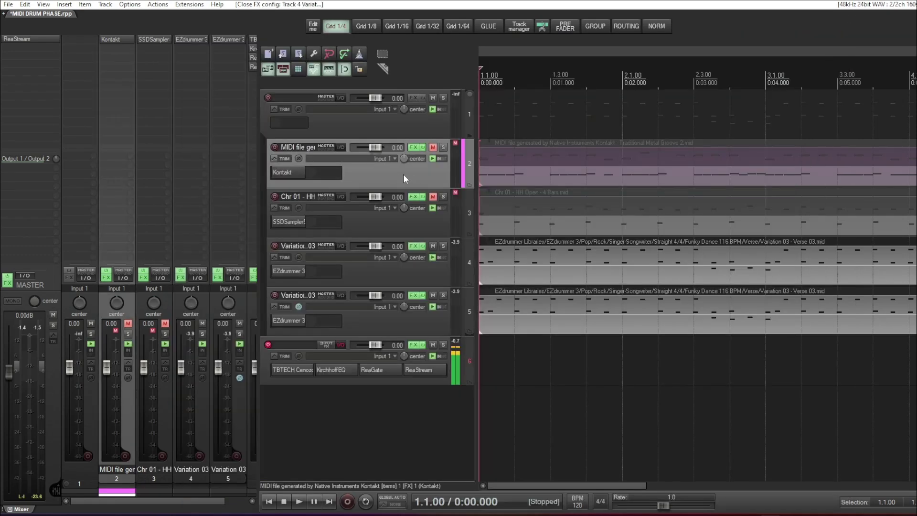
pyautogui.moveTo(433, 245); pyautogui.dragTo(433, 295)
pyautogui.click(432, 147)
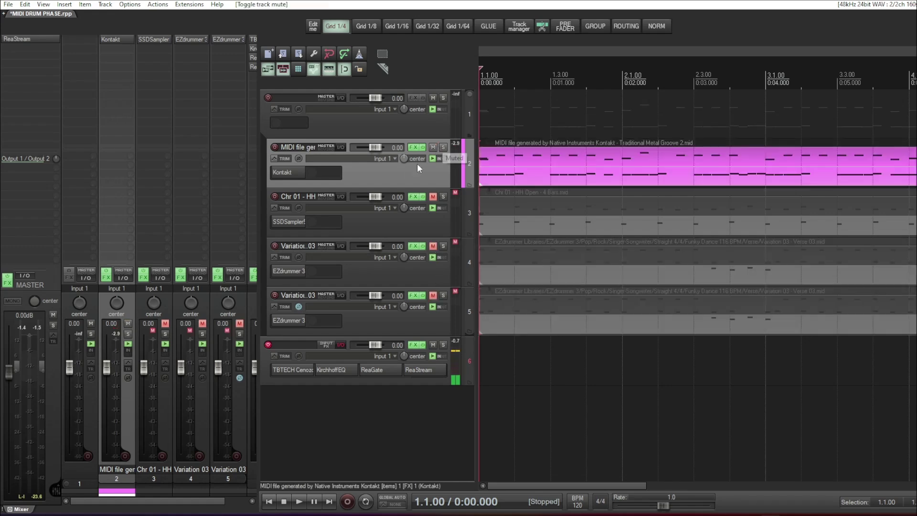
# Step: Render the Kontakt drum track to a stereo stem track
pyautogui.rightClick(398, 173)
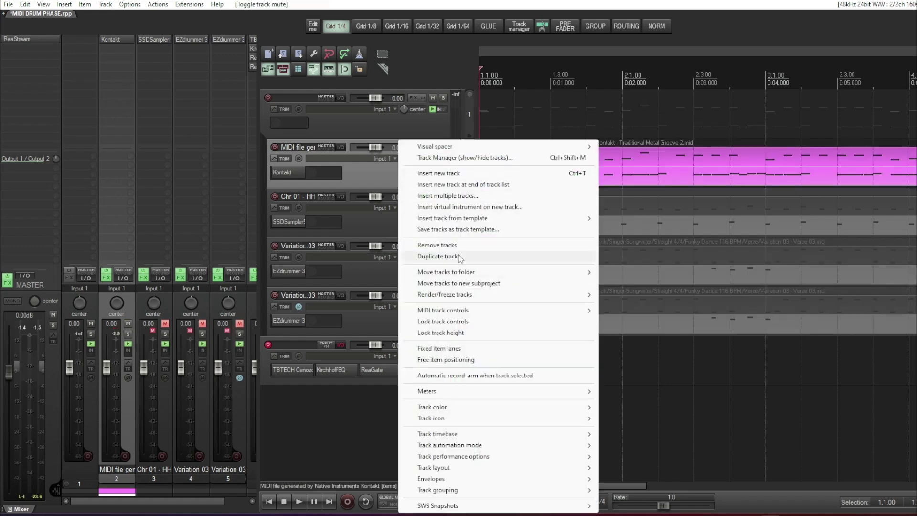
pyautogui.moveTo(456, 297)
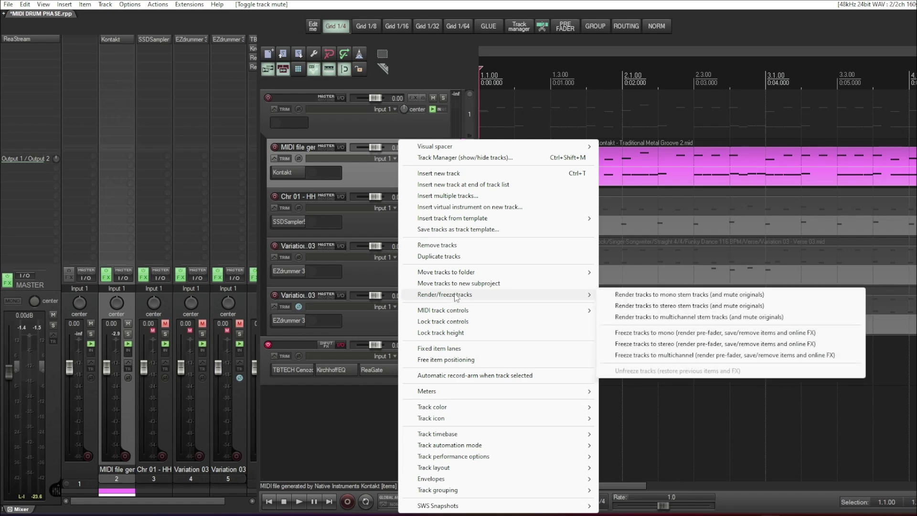
pyautogui.click(672, 306)
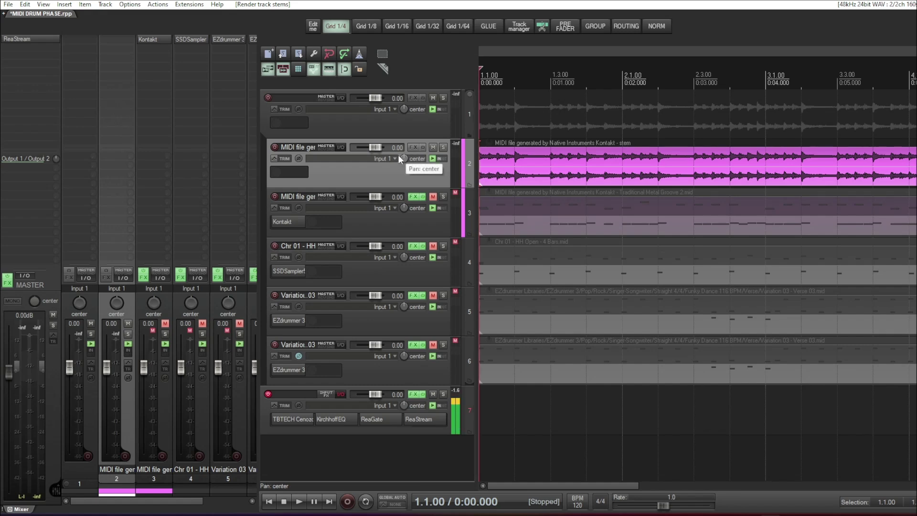
# Step: Duplicate the rendered Kontakt stem as track 3, invert the copy's phase, and play the pair
pyautogui.rightClick(373, 176)
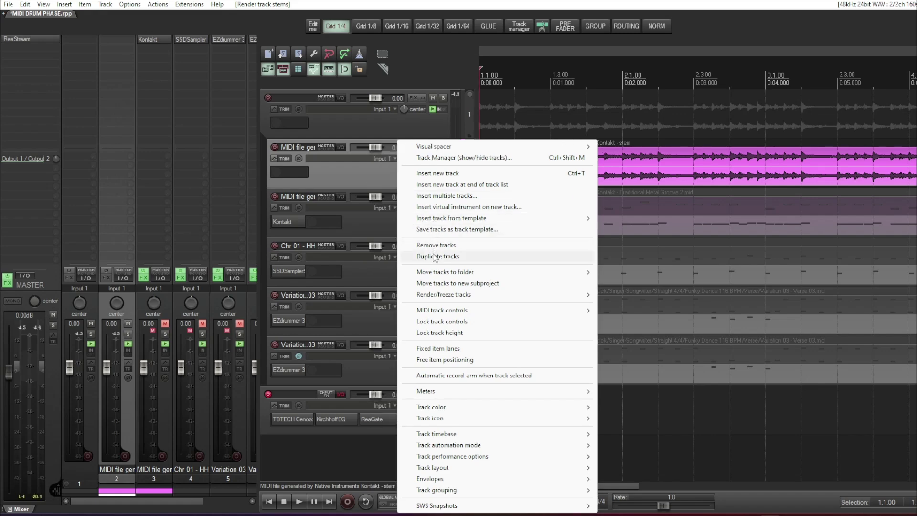
pyautogui.click(414, 256)
pyautogui.click(299, 208)
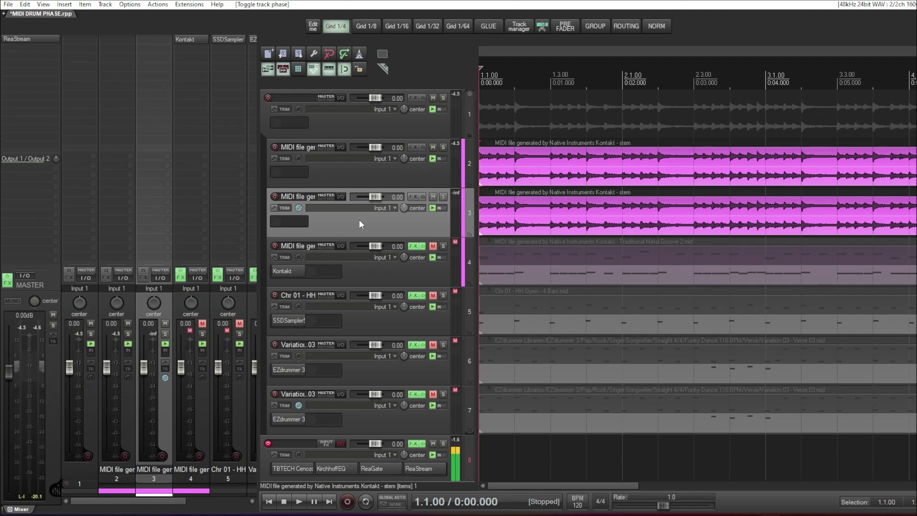
pyautogui.press('space')
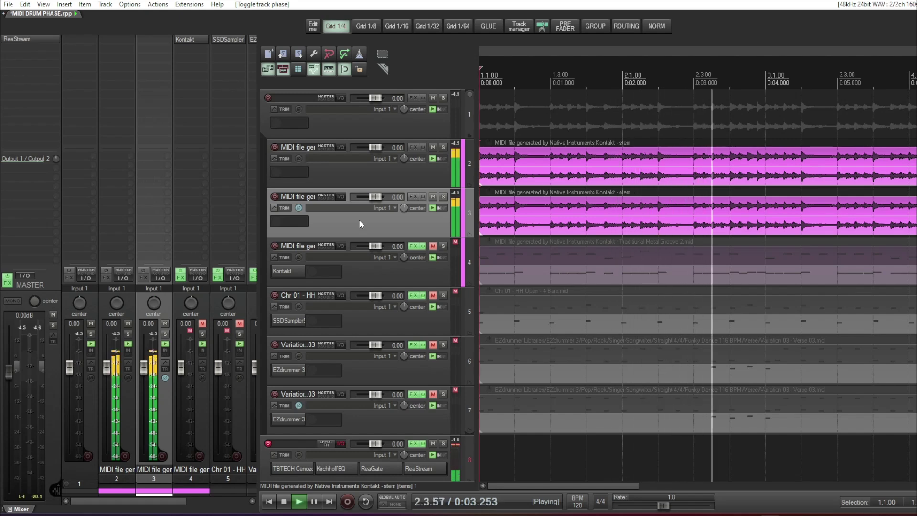
pyautogui.press('space')
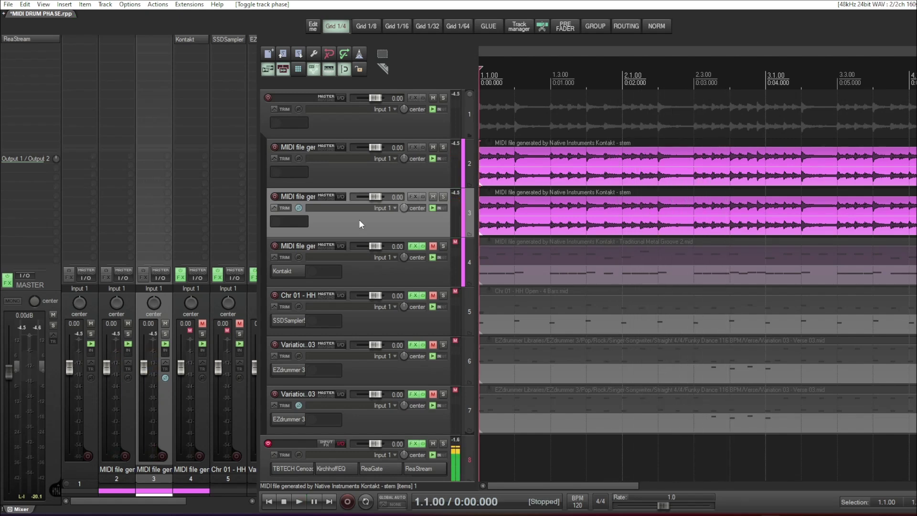